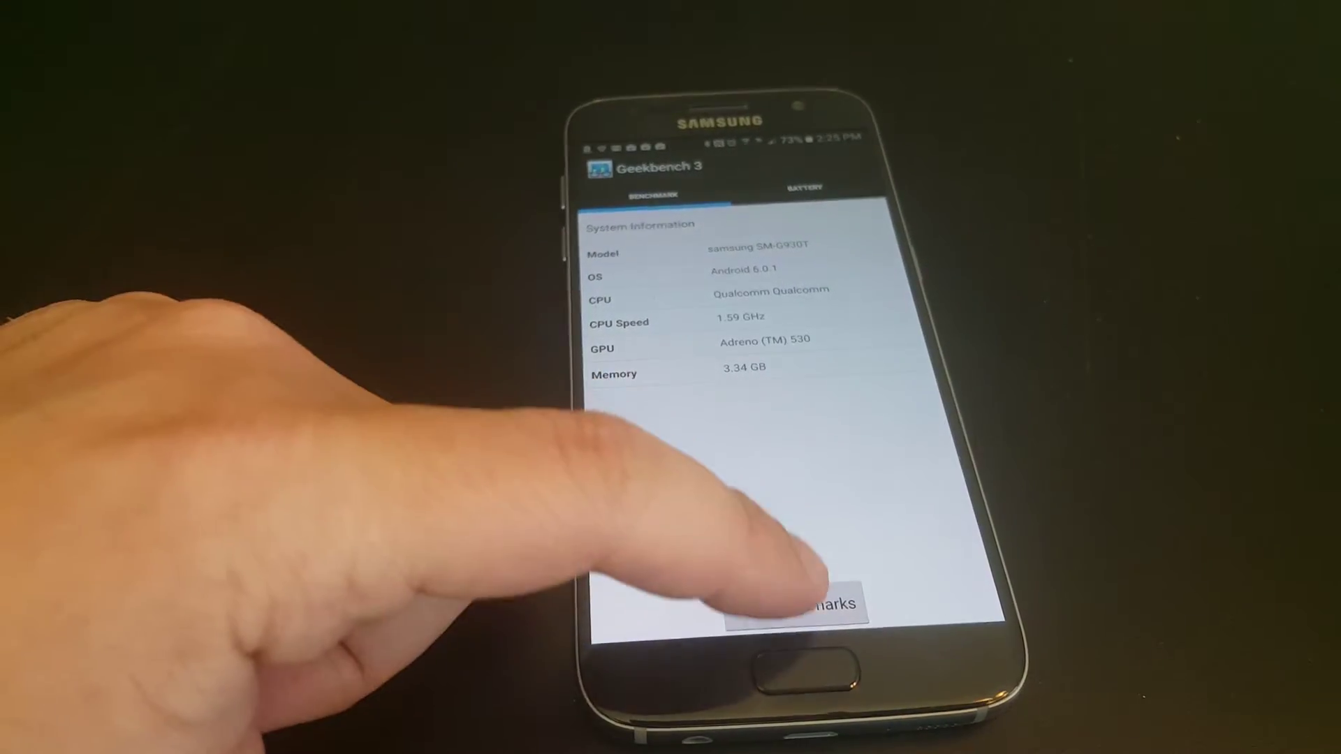
Run the Geekbench 3 benchmarks on the Galaxy S7, scoring 2304 single-core and 5234 multi-core.
{"action": "left_click", "coordinate": [793, 603]}
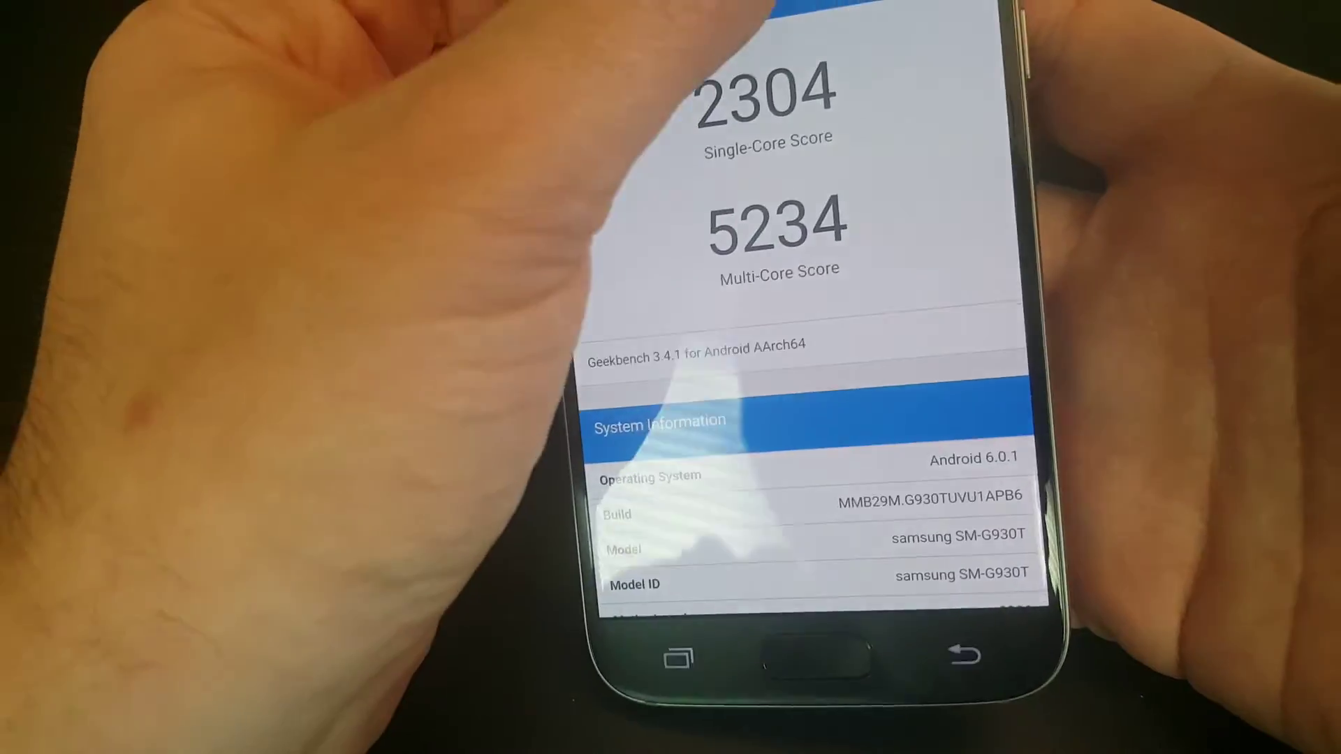
Show the single-core comparison: this phone's 2304 versus HTC Nexus 9's 1891 and Galaxy S6's 1264.
{"action": "left_click", "coordinate": [862, 21]}
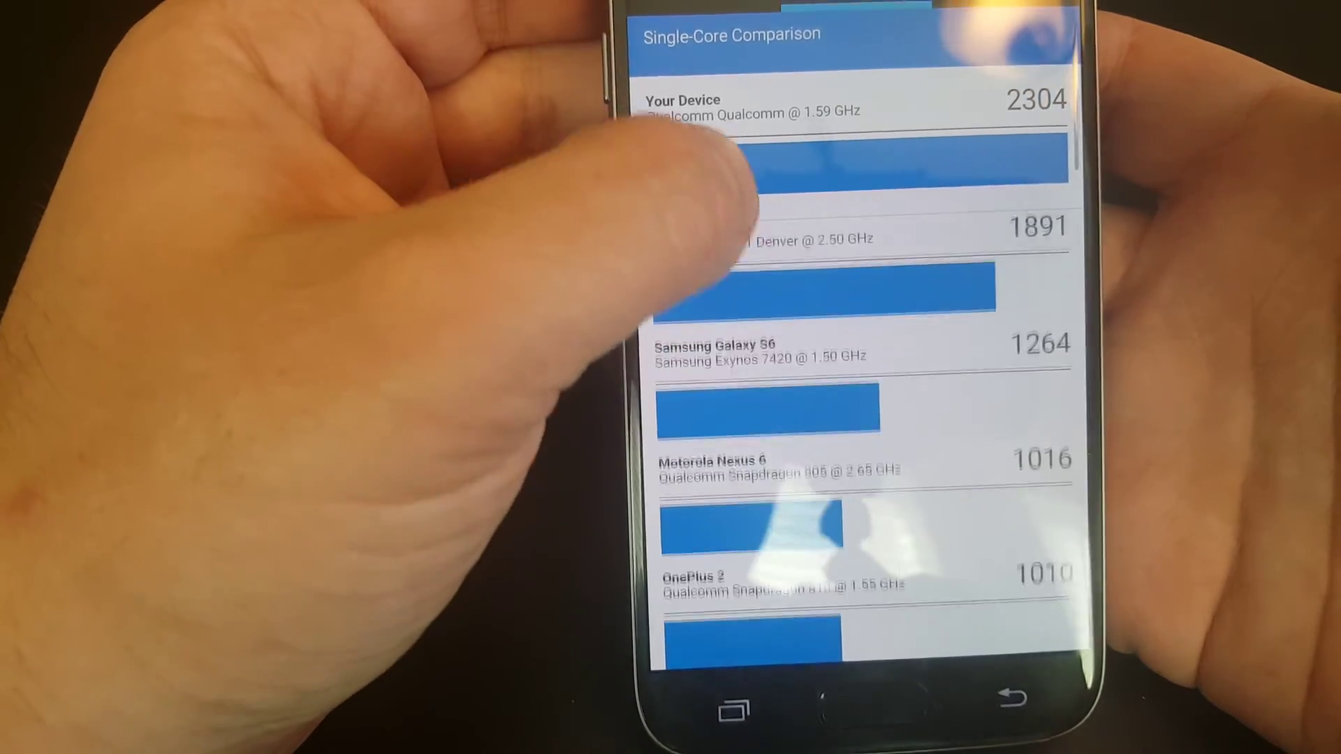
{"action": "left_click_drag", "start_coordinate": [755, 315], "coordinate": [733, 127]}
Scroll the single-core chart, then show the multi-core comparison: 5234 versus Galaxy S6's 4108 and OnePlus 2's 3849.
{"action": "left_click_drag", "start_coordinate": [755, 261], "coordinate": [755, 420]}
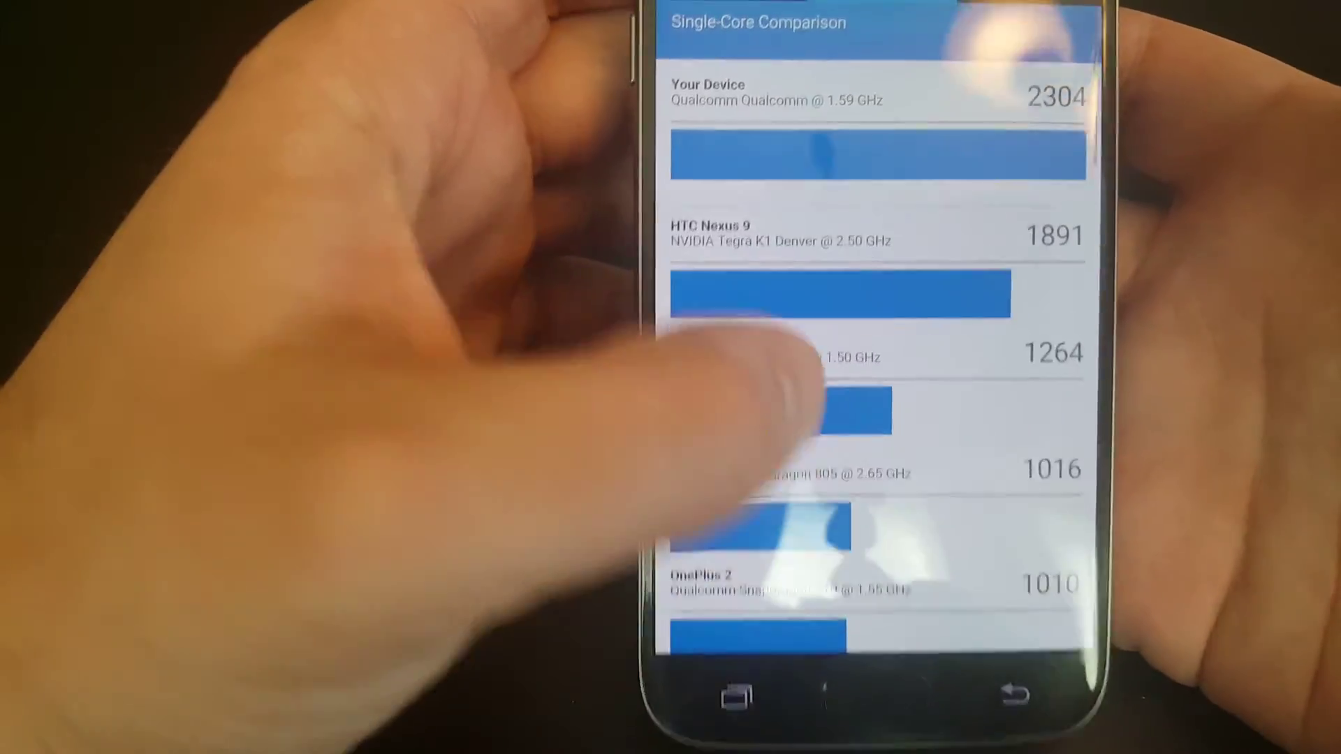
{"action": "left_click_drag", "start_coordinate": [754, 367], "coordinate": [755, 471]}
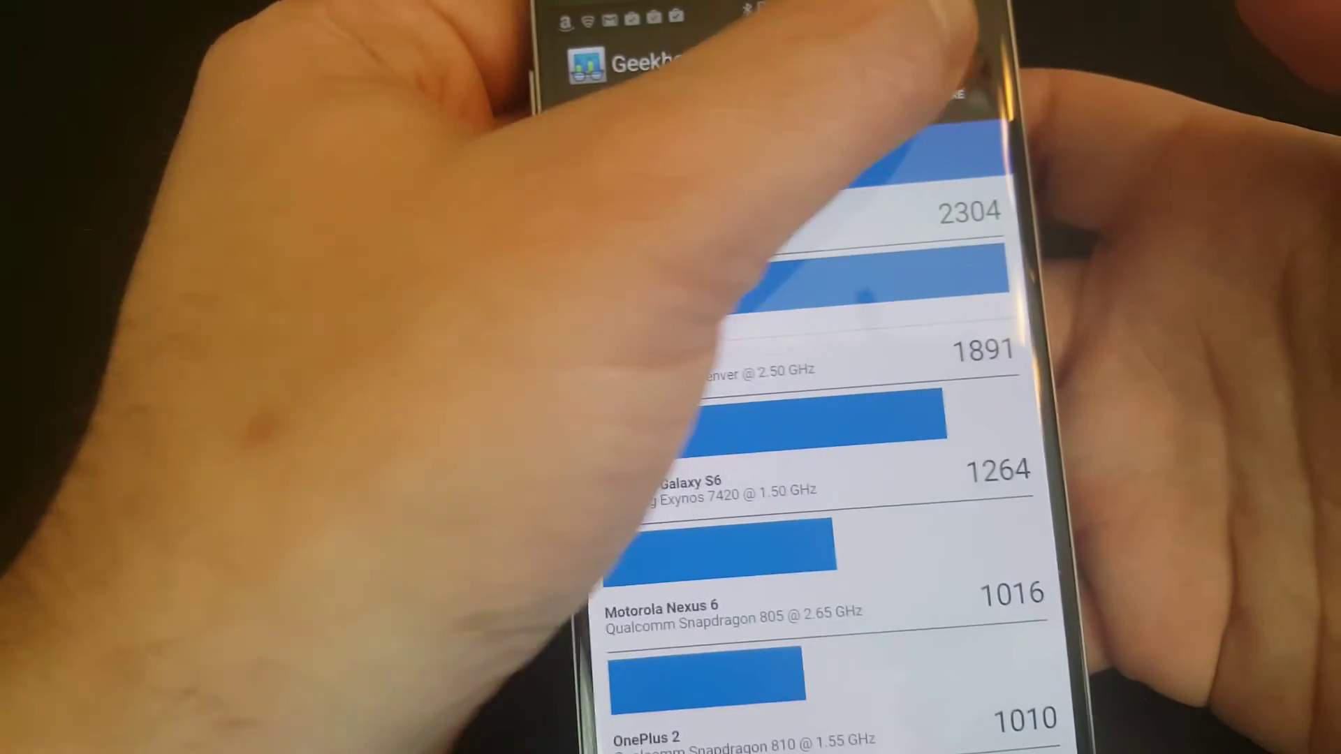
{"action": "left_click", "coordinate": [974, 110]}
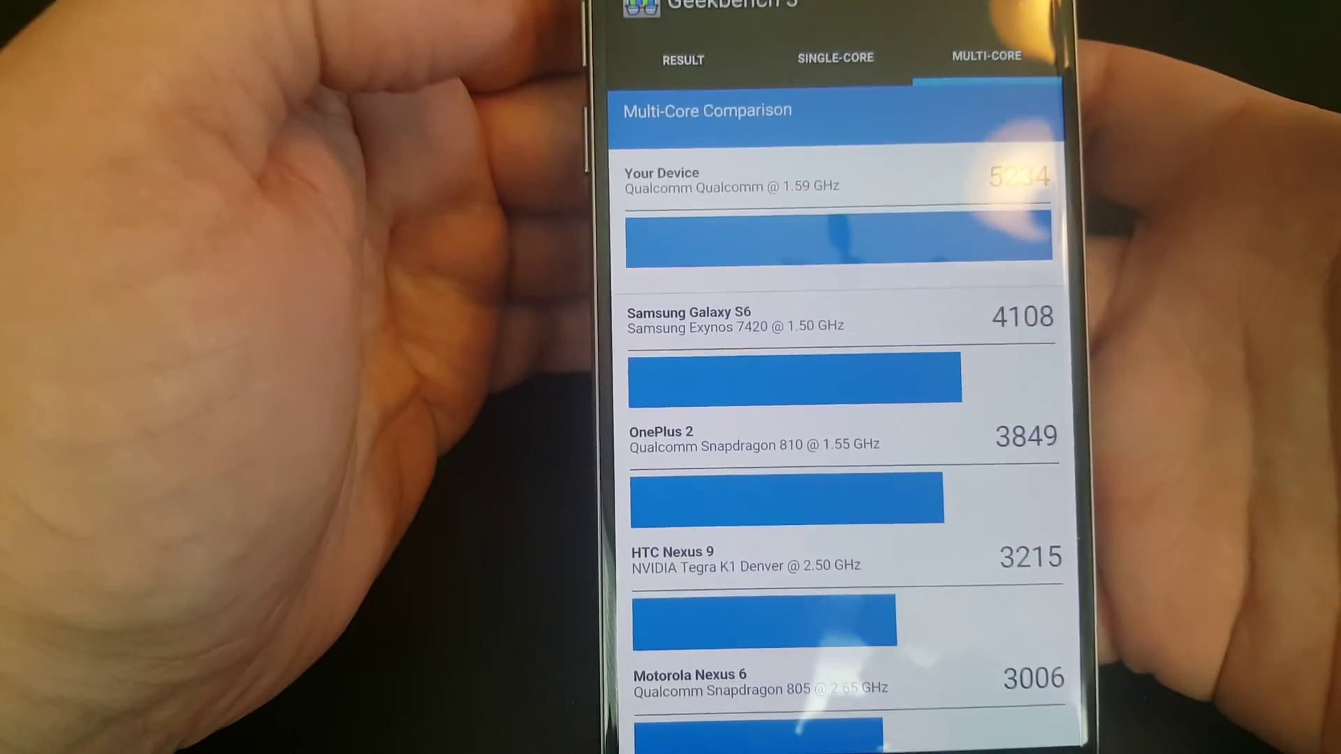